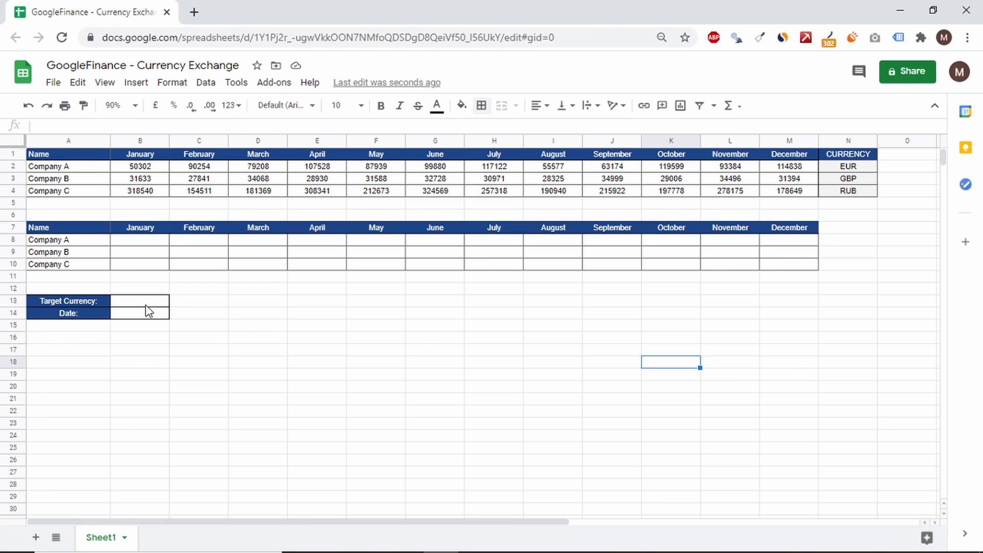
# Step: Set the target currency in B13 to USD and the date in B14 to =TODAY()
pyautogui.click(140, 303)
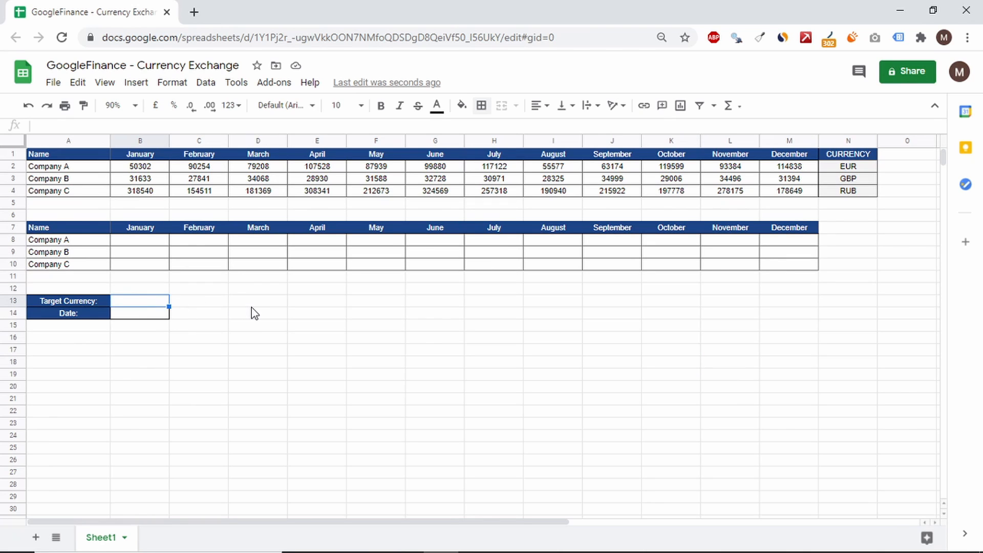
pyautogui.write('USD')
pyautogui.press('Return')
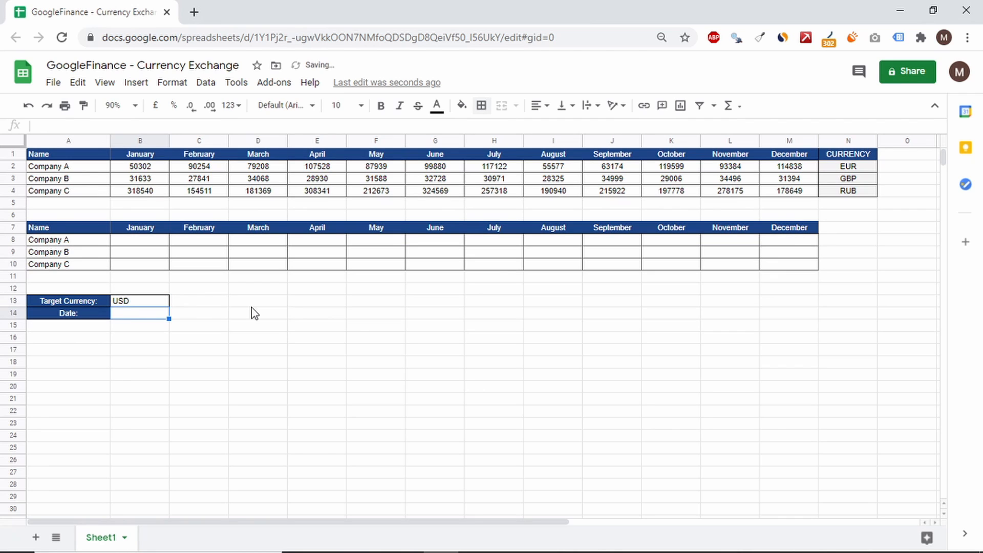
pyautogui.write('=TO')
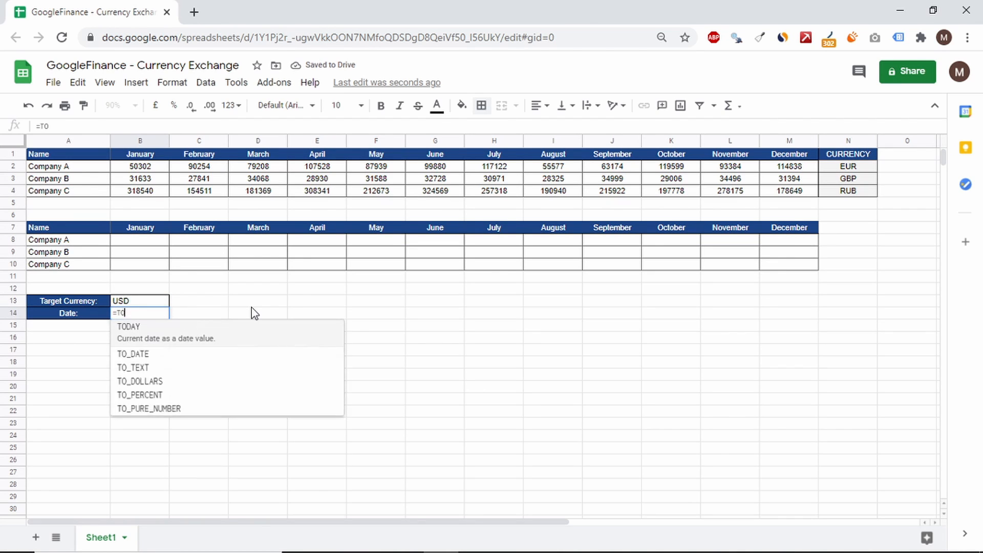
pyautogui.write('DAY()')
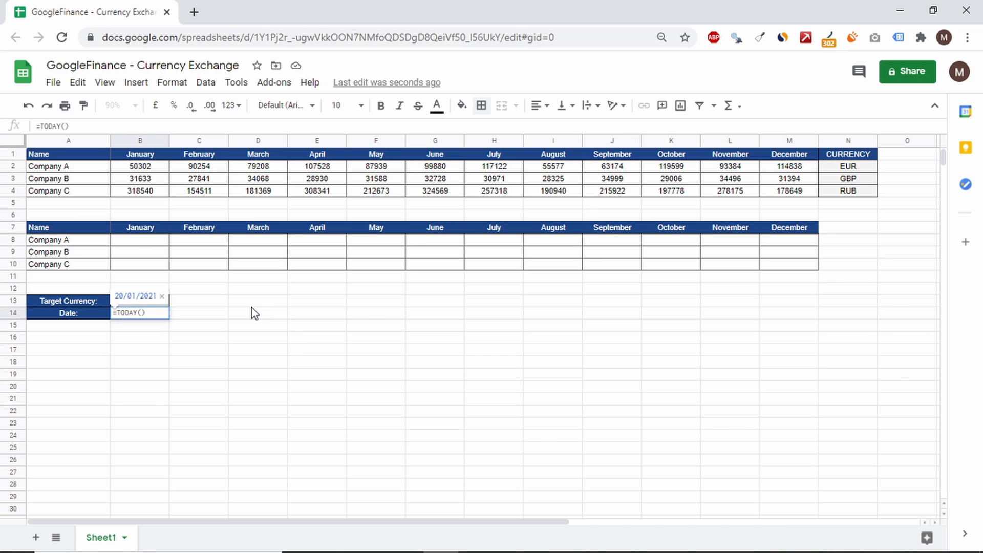
pyautogui.press('Return')
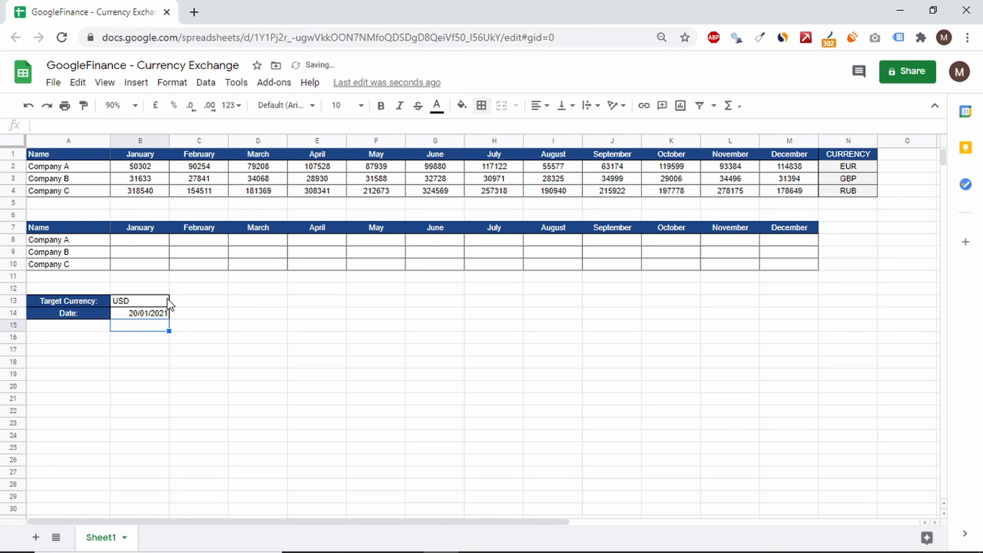
# Step: Center the target currency and date values in B13:B14 horizontally
pyautogui.moveTo(153, 302); pyautogui.dragTo(149, 312)
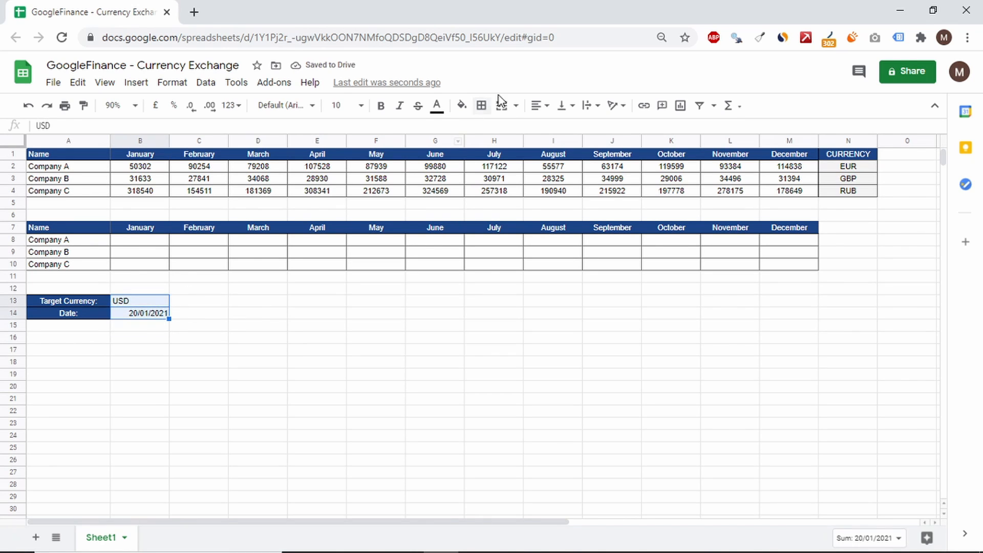
pyautogui.click(544, 104)
pyautogui.click(556, 131)
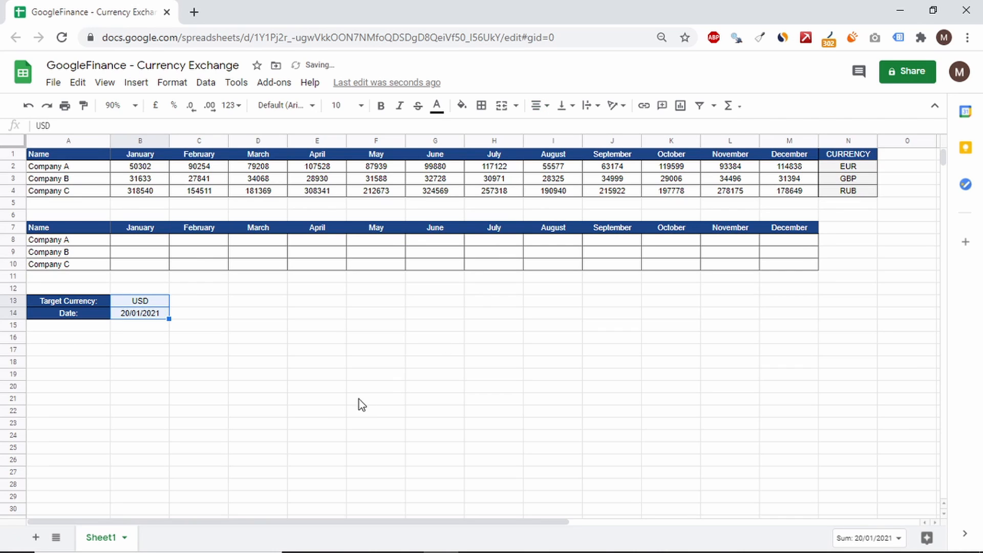
pyautogui.click(333, 406)
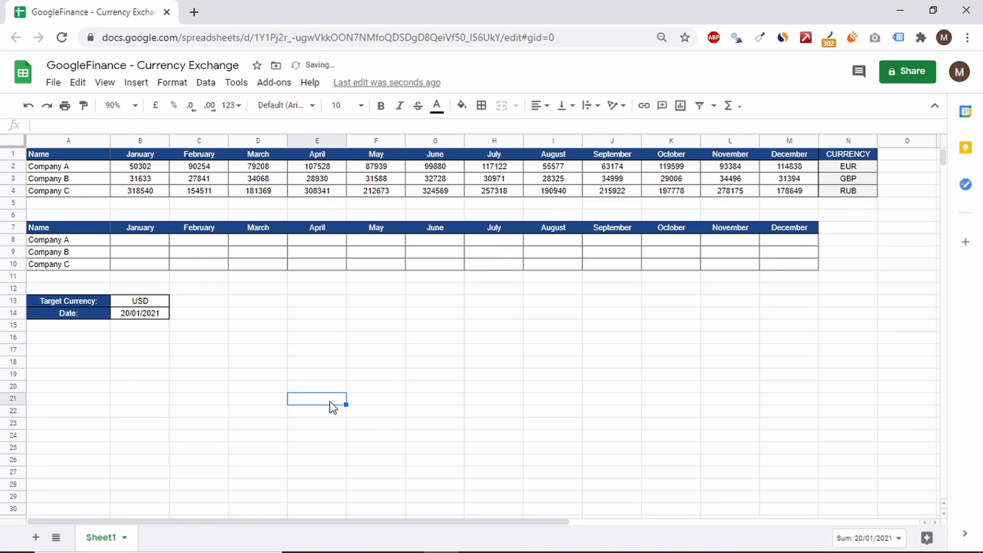
# Step: Begin a GOOGLEFINANCE formula in B8 with the ticker "CURRENCY:"&N2&B13, joining Company A's currency and the target currency
pyautogui.click(156, 241)
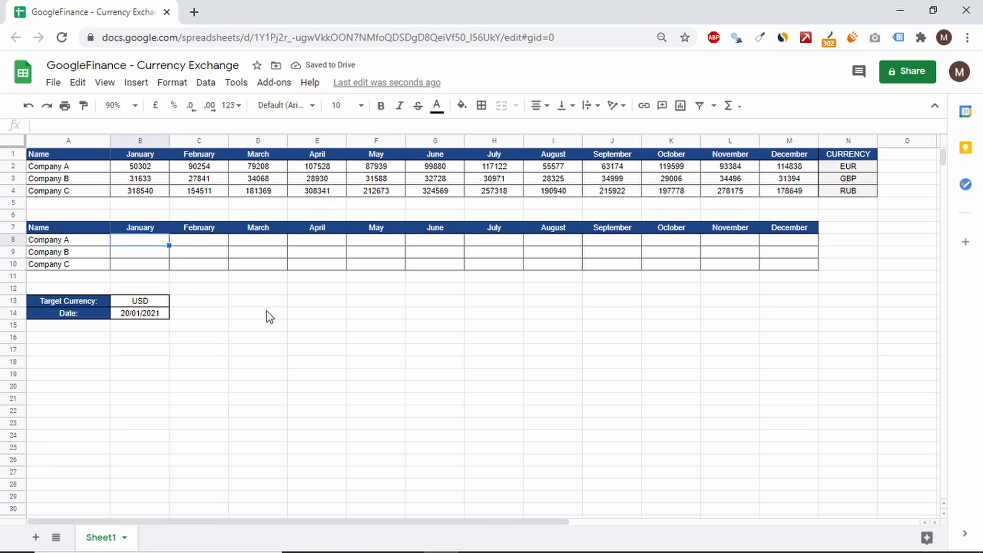
pyautogui.write('=G')
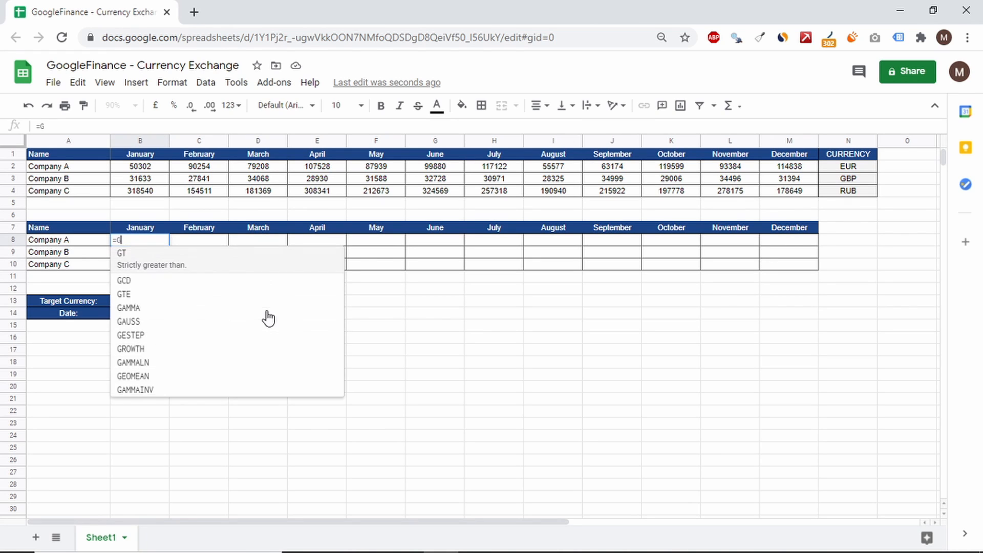
pyautogui.write('OOGLEFINANCE')
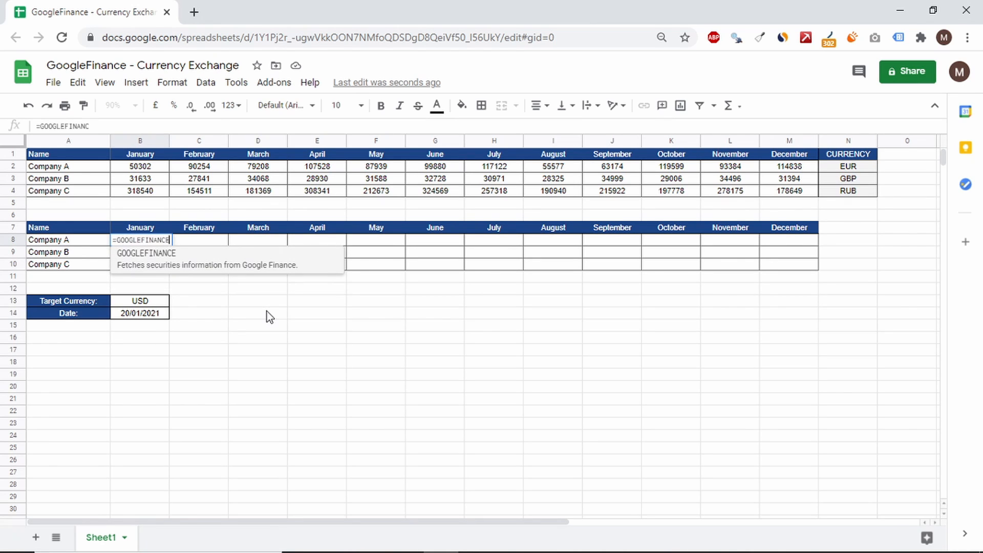
pyautogui.write('(')
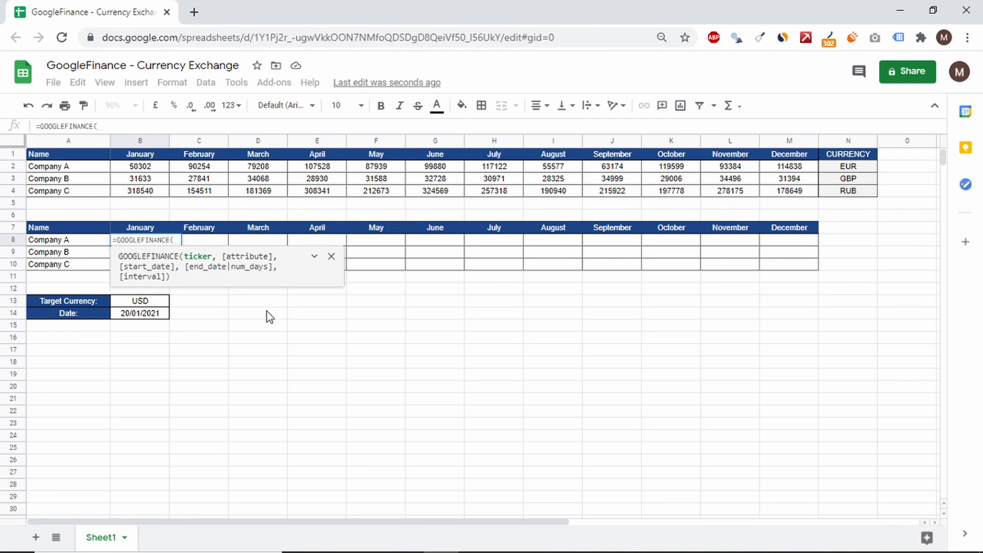
pyautogui.write('C')
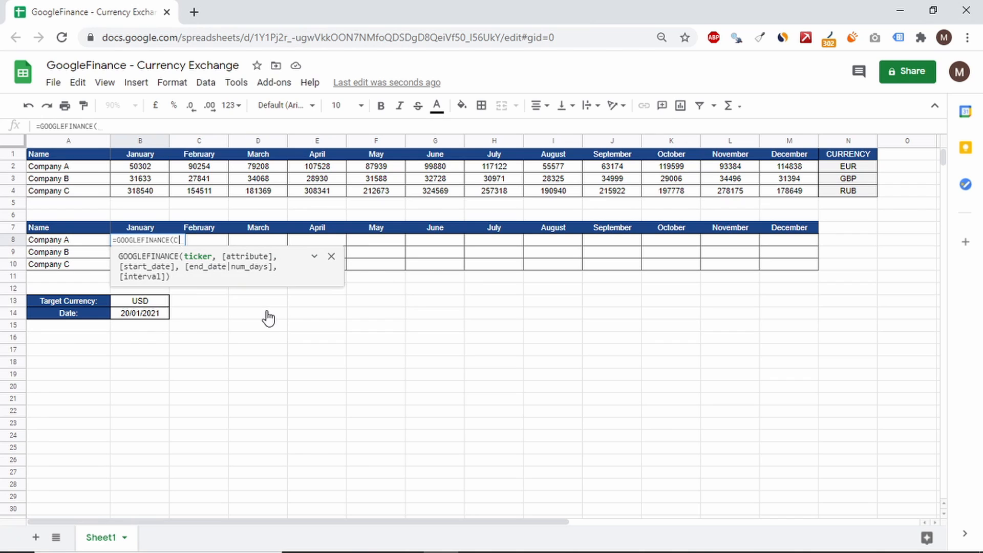
pyautogui.press('BackSpace')
pyautogui.write('"CURRENCY:"')
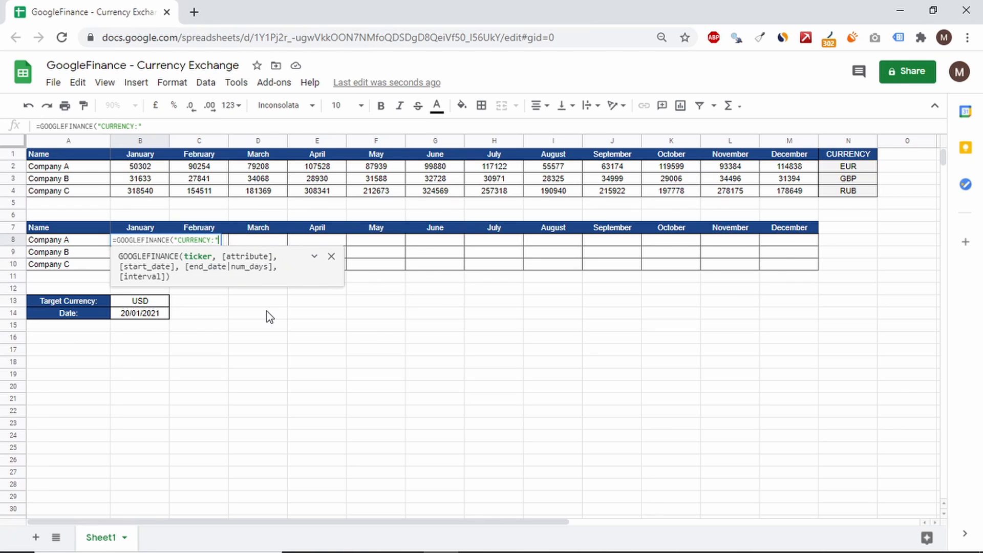
pyautogui.write('&')
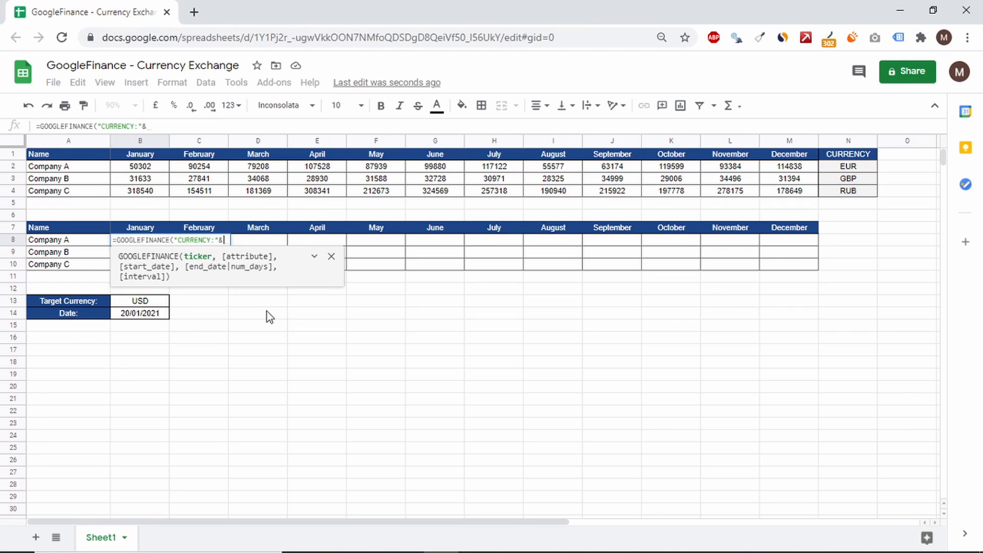
pyautogui.click(854, 170)
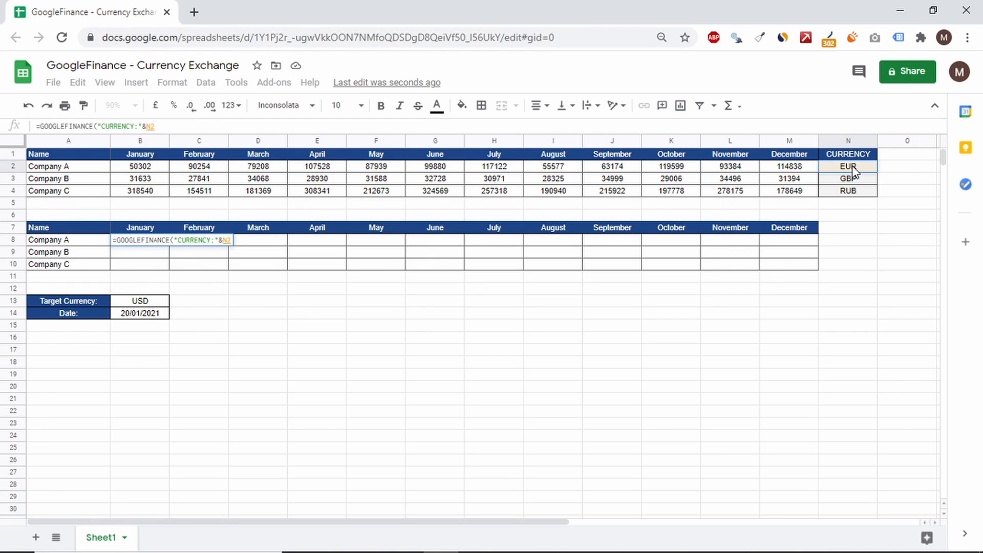
pyautogui.write('&')
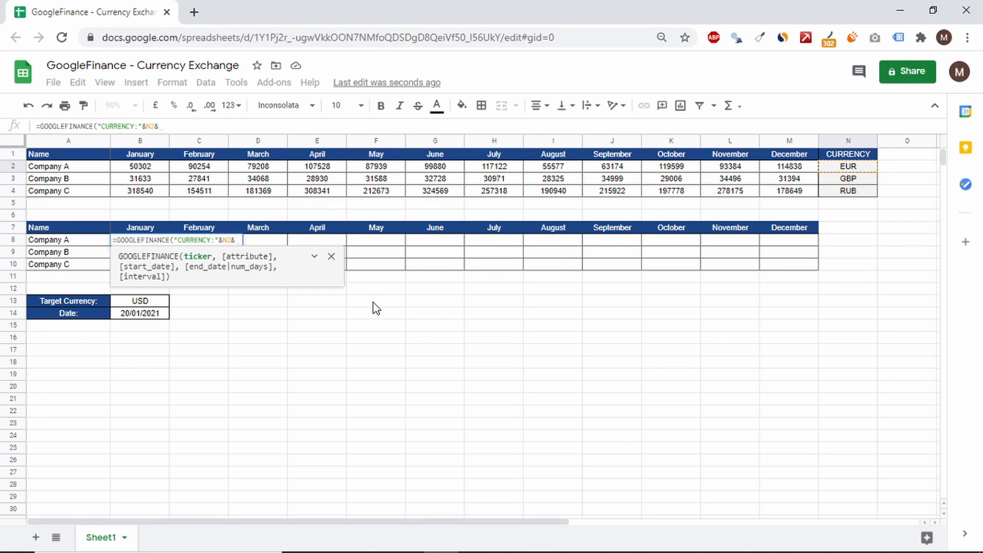
pyautogui.click(139, 304)
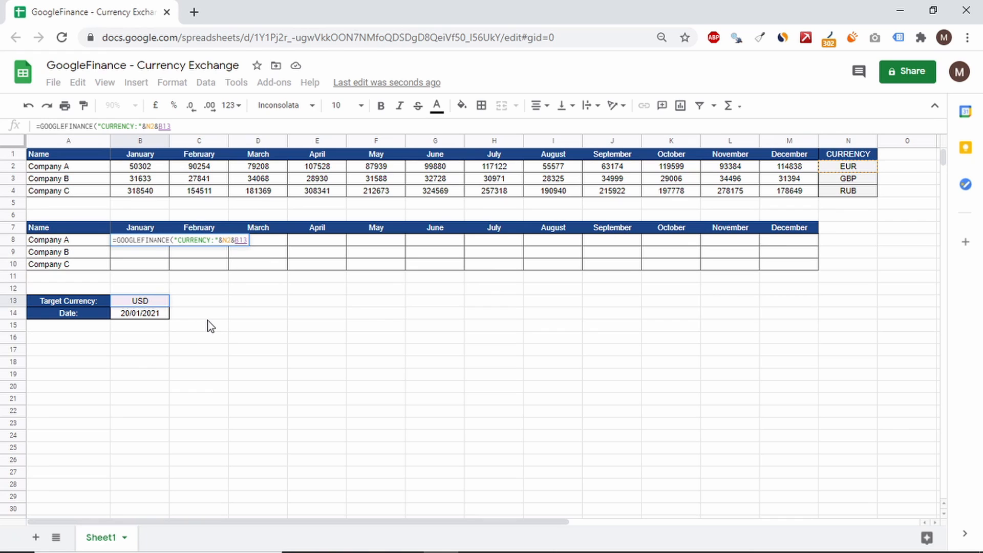
# Step: Complete the GOOGLEFINANCE formula in B8 with the attribute "price" and the date cell B14 as start date
pyautogui.write(', ')
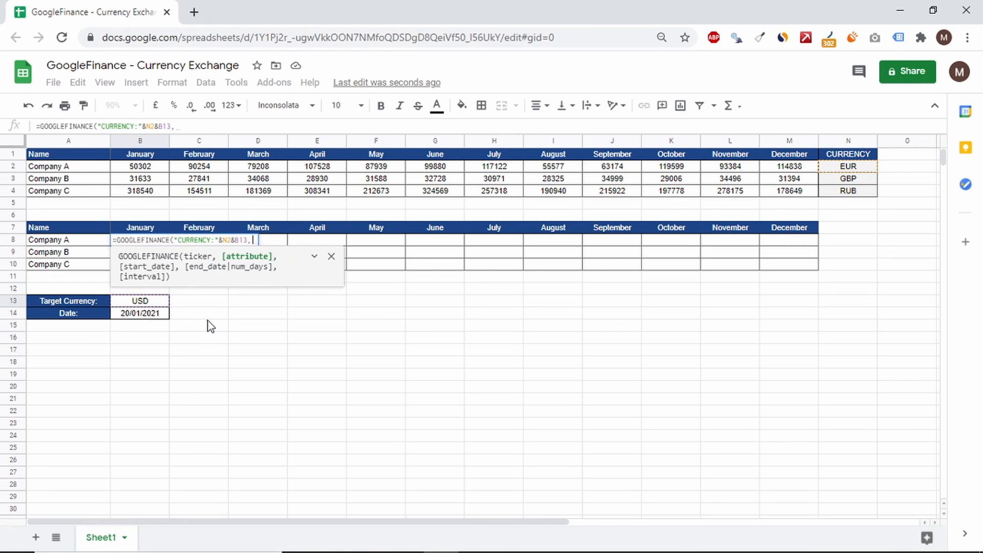
pyautogui.write('"price')
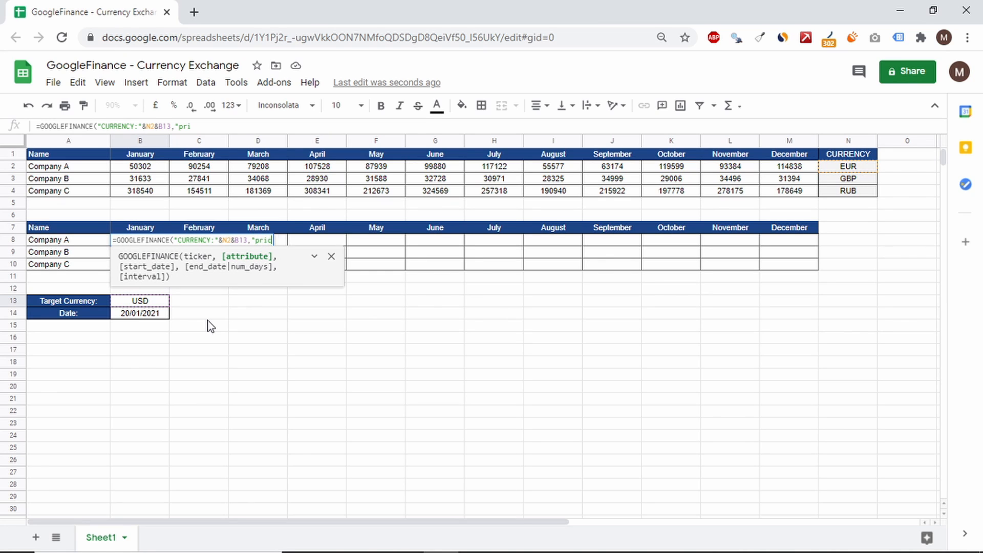
pyautogui.write('",')
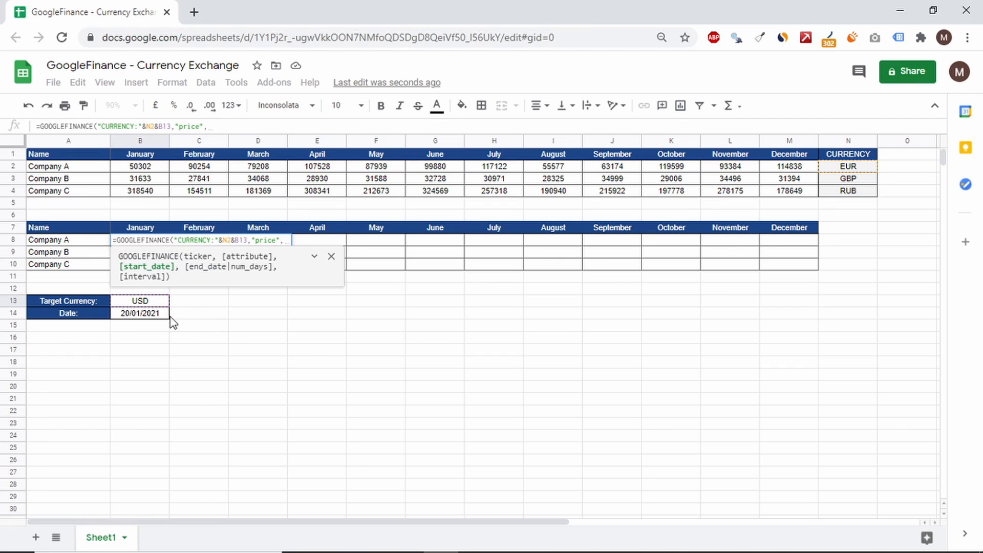
pyautogui.click(145, 316)
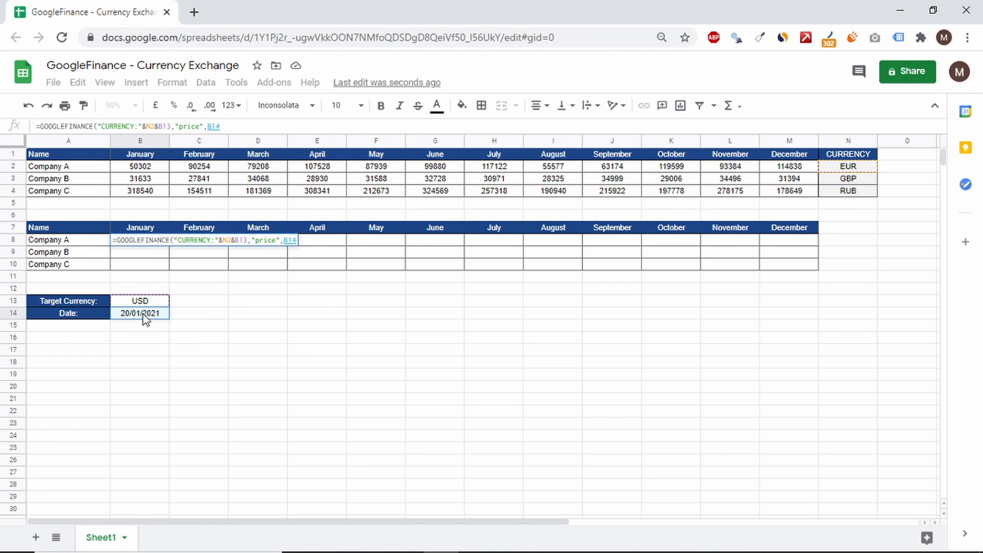
pyautogui.write(')')
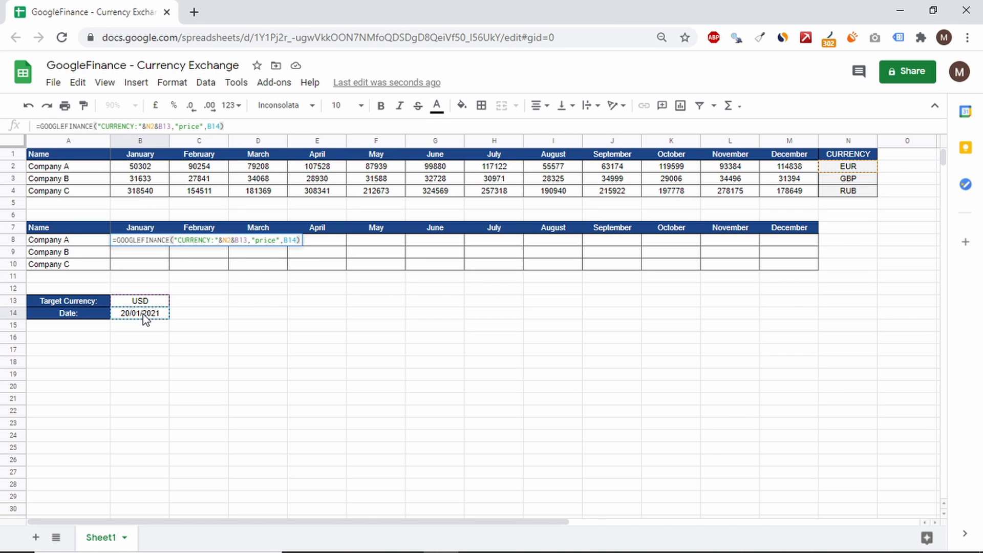
pyautogui.press('Return')
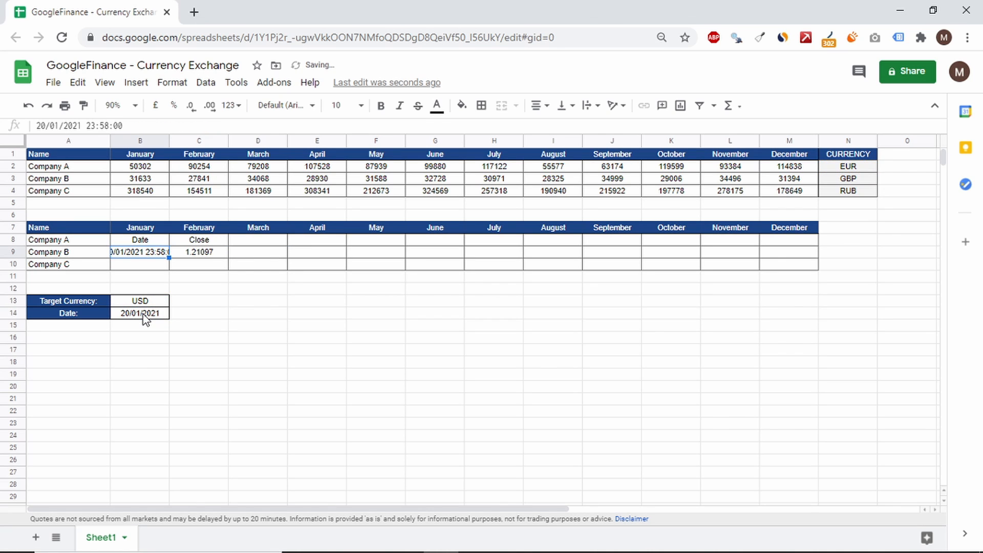
# Step: Wrap the GOOGLEFINANCE formula in B8 in a QUERY function, using it as the data argument
pyautogui.click(202, 254)
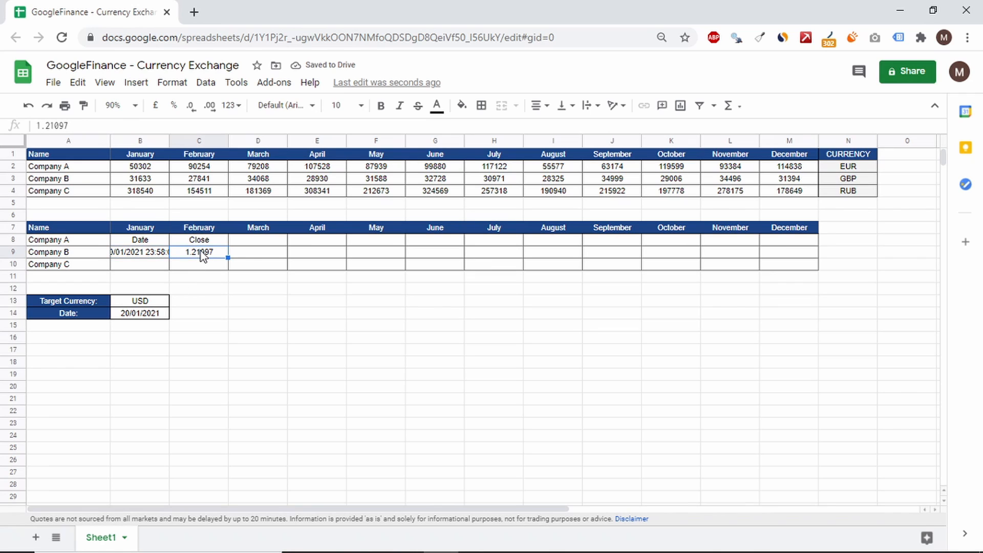
pyautogui.click(150, 243)
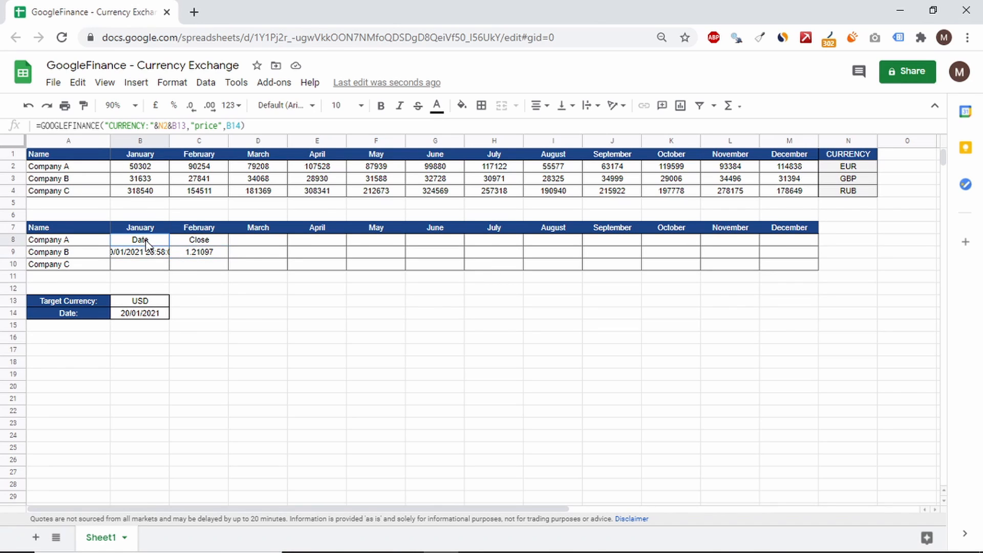
pyautogui.click(40, 126)
pyautogui.write('QUERY(')
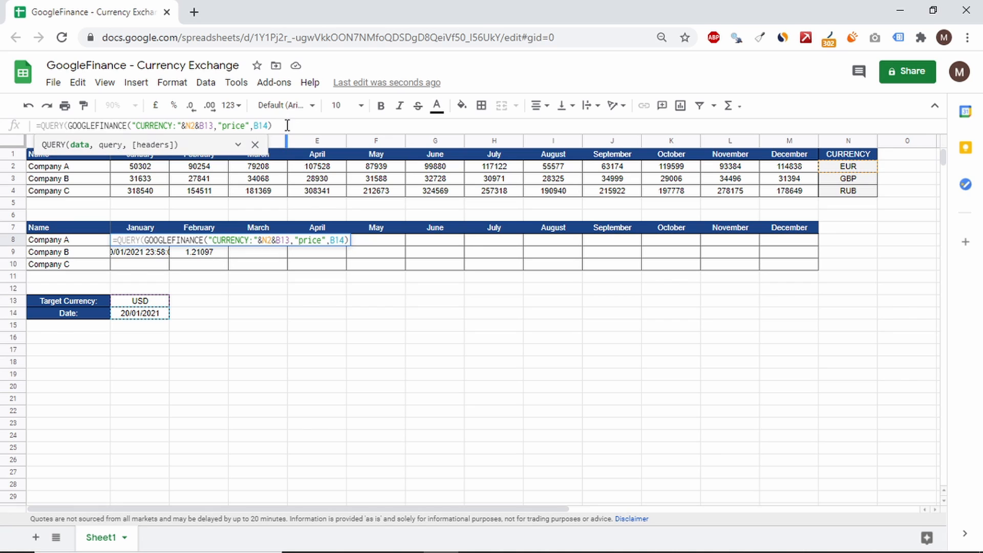
pyautogui.write(',')
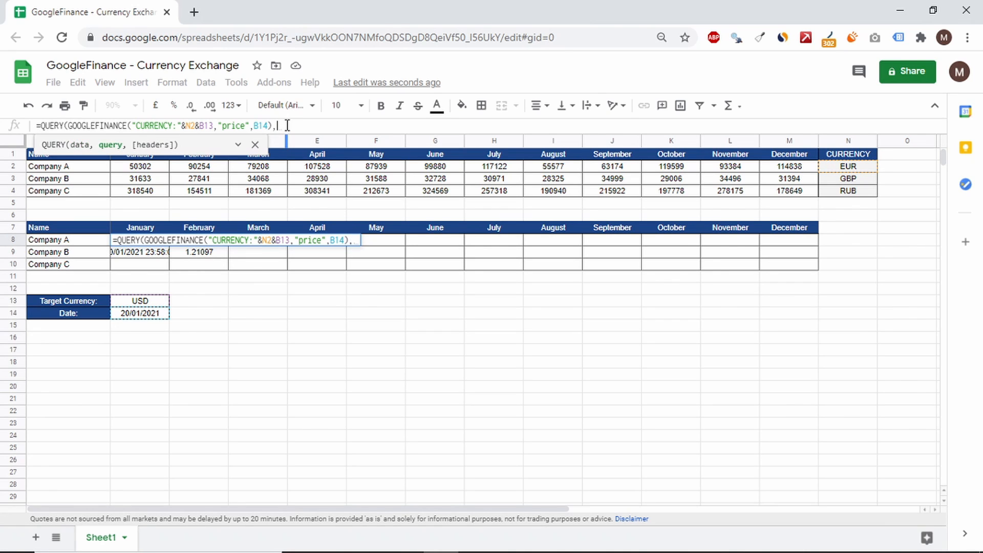
pyautogui.write('"SELECT c')
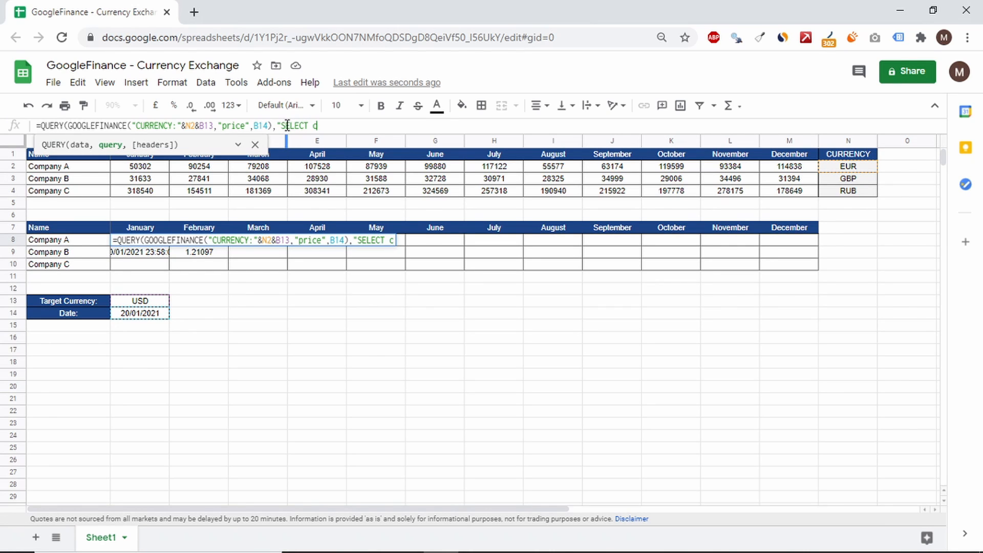
# Step: Complete the QUERY in B8 with the query string "SELECT Col2" and 0 headers
pyautogui.press('BackSpace')
pyautogui.write('Col')
pyautogui.write('2')
pyautogui.write('",')
pyautogui.write('1)')
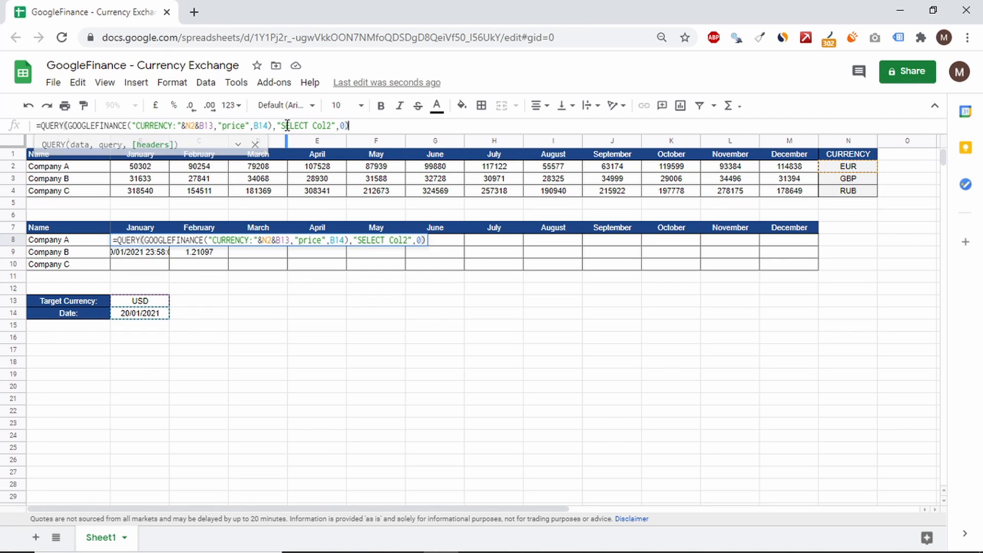
pyautogui.press('Return')
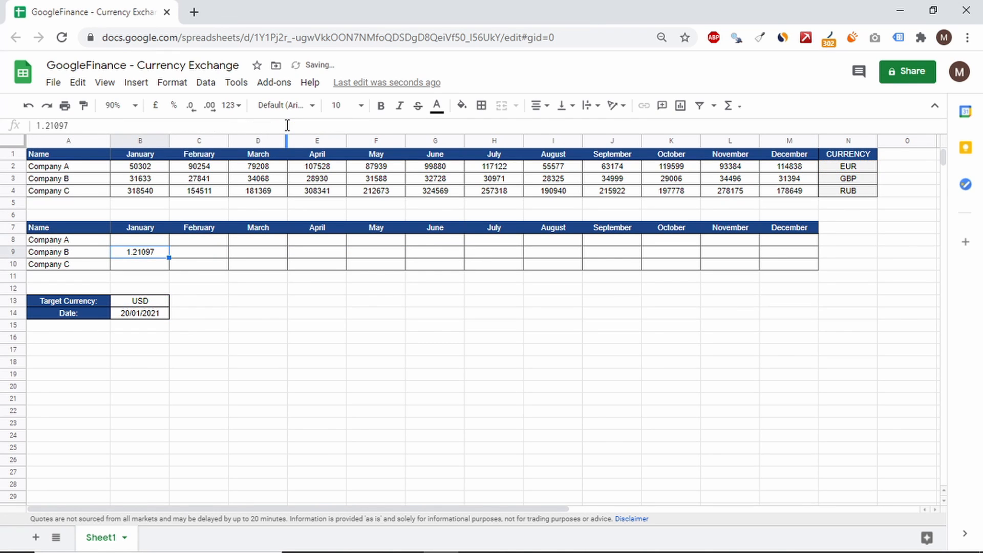
# Step: Extend the query string in the B8 formula to "SELECT Col2 WHERE Col2 IS NOT NULL"
pyautogui.click(272, 306)
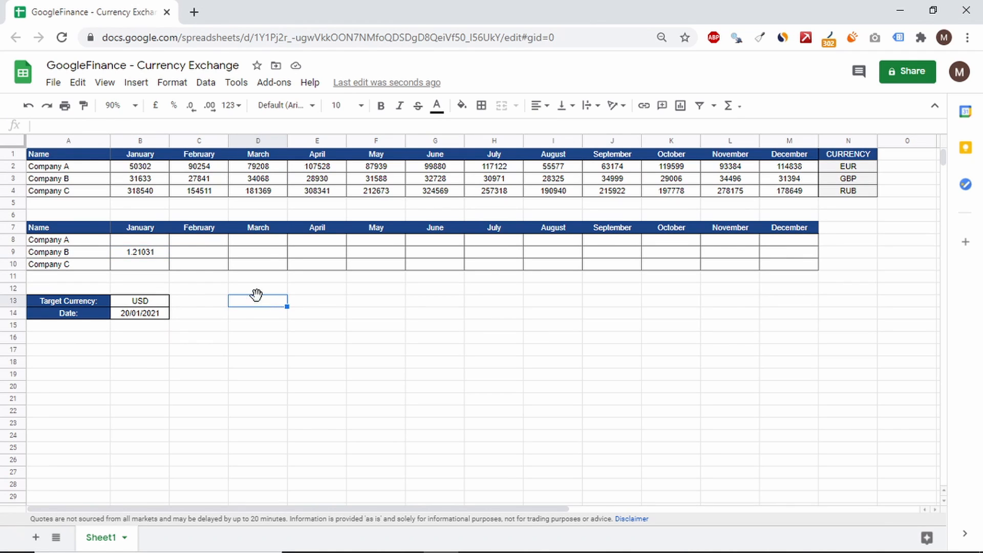
pyautogui.click(153, 241)
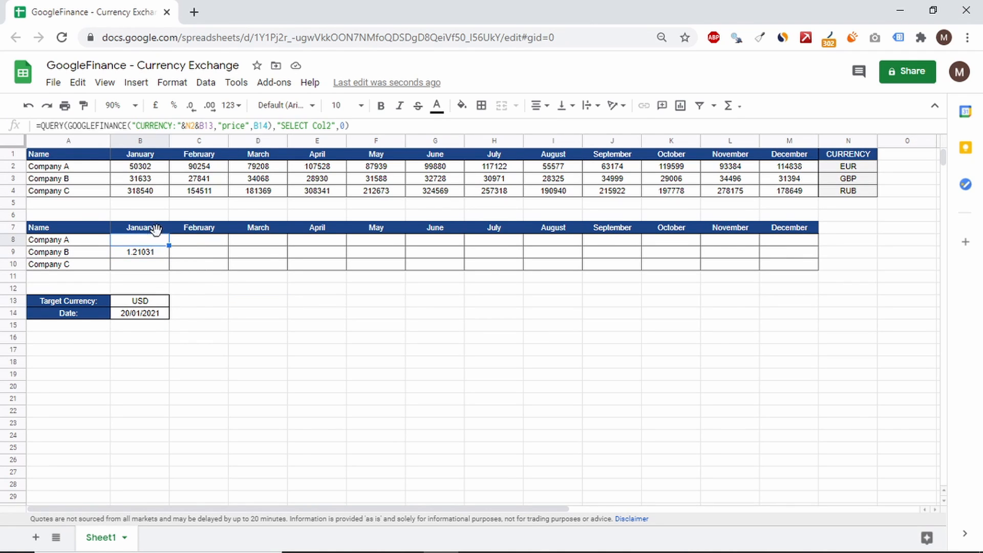
pyautogui.click(332, 124)
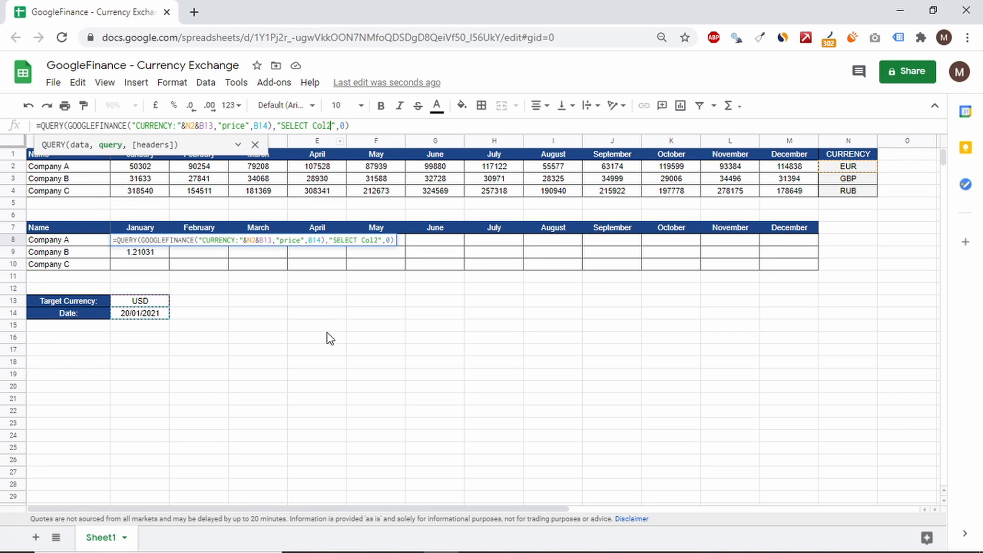
pyautogui.write('WHERE ')
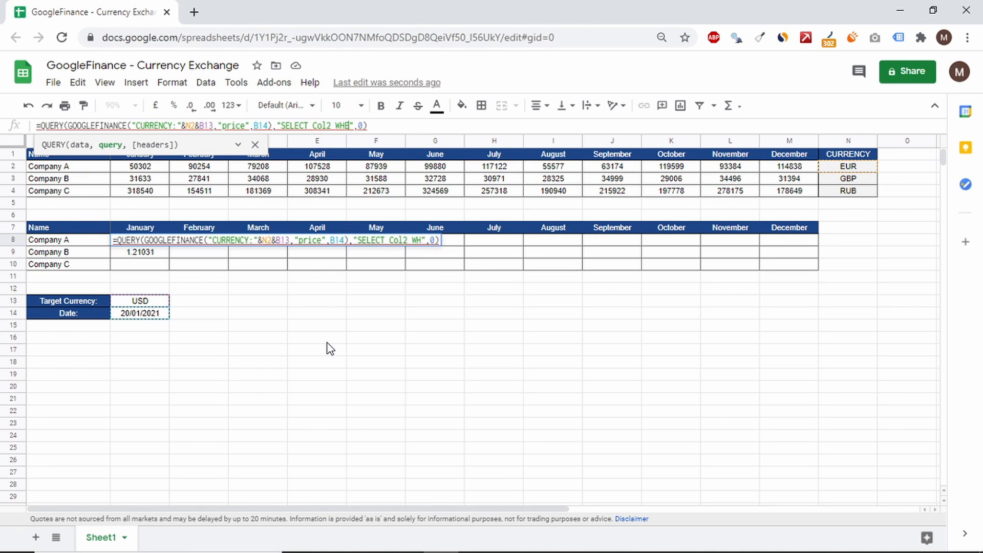
pyautogui.write('Col2 ')
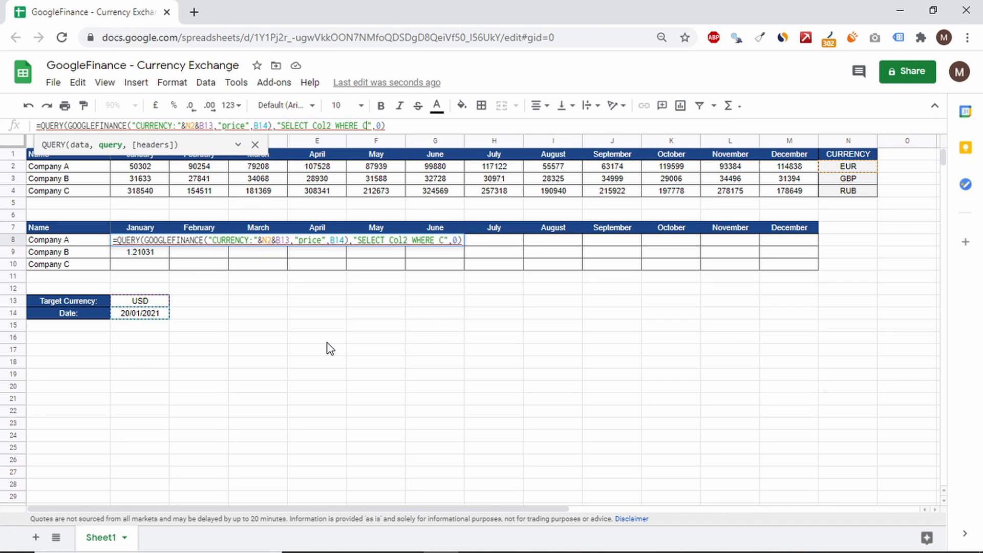
pyautogui.write('IS NOT NUL')
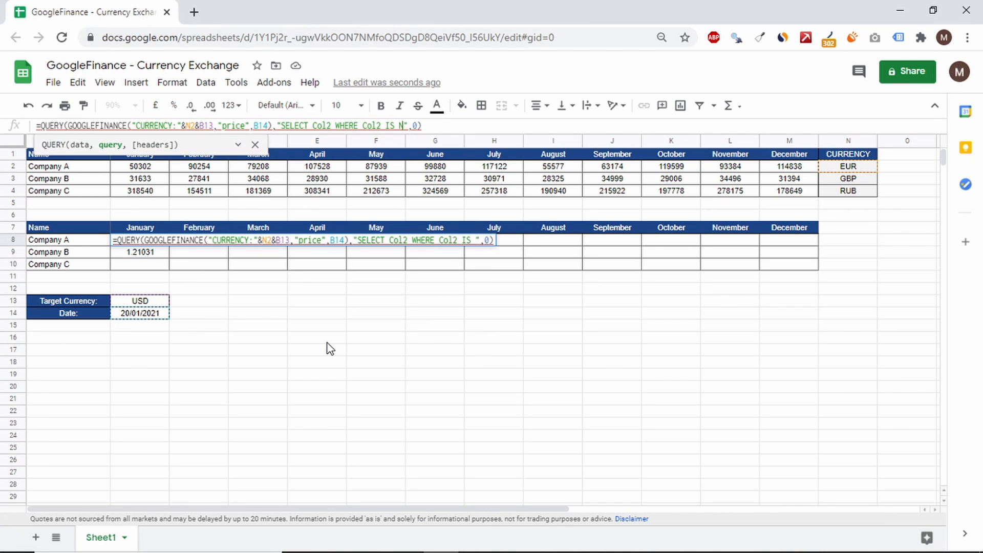
pyautogui.write('L')
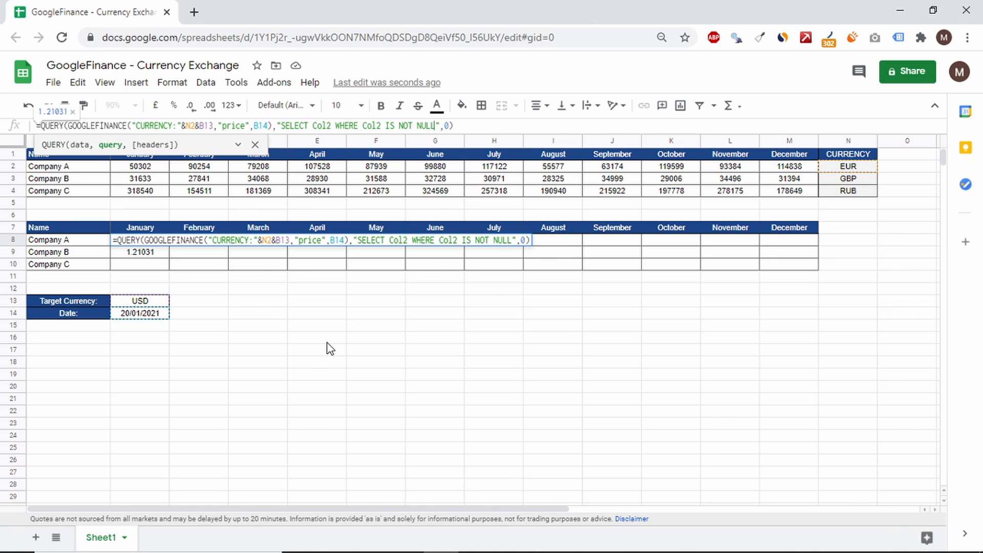
# Step: Make the B8 formula's references absolute as $B$14 and $B$13, and lock only the column in $N2
pyautogui.click(262, 125)
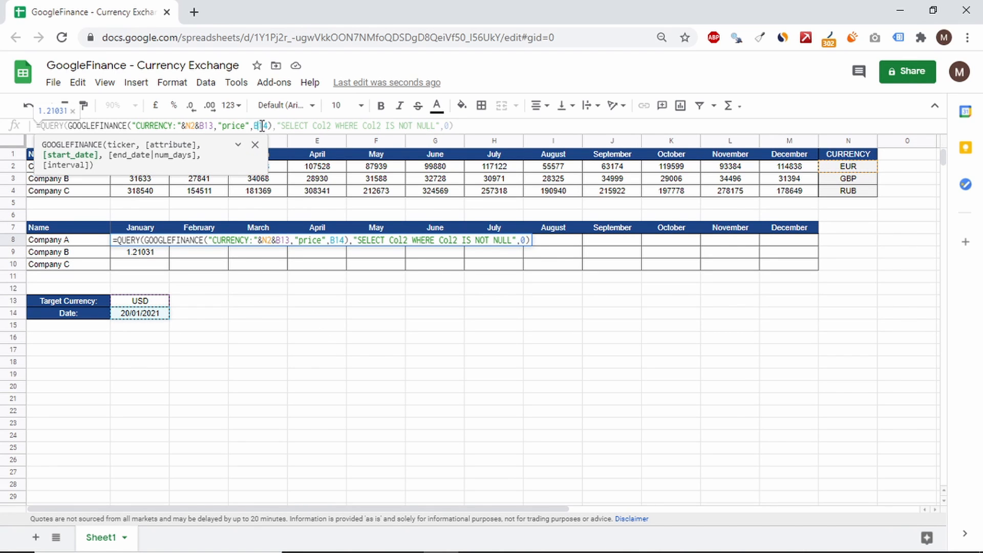
pyautogui.press('F4')
pyautogui.click(209, 125)
pyautogui.press('F4')
pyautogui.click(192, 126)
pyautogui.press('F4')
pyautogui.press('F4')
pyautogui.press('F4')
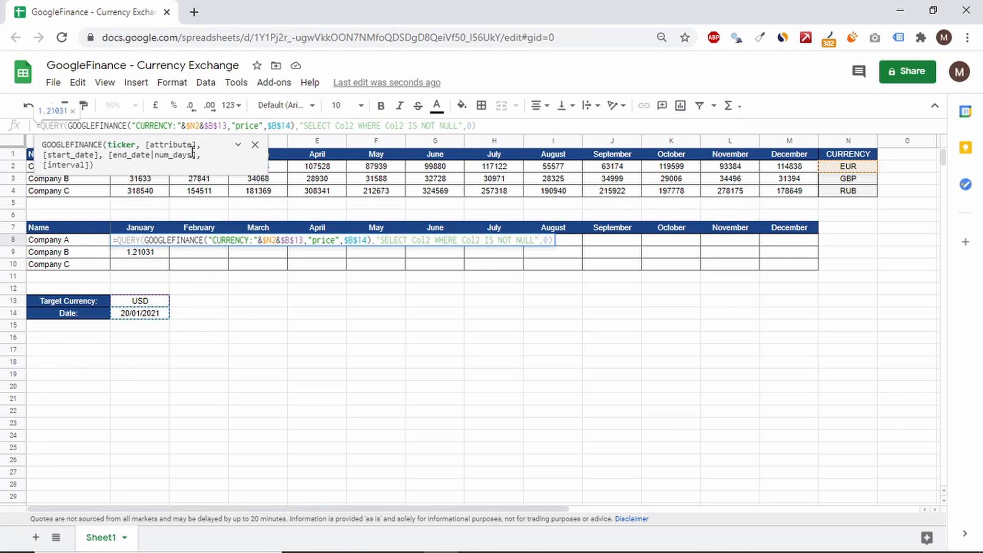
pyautogui.press('Return')
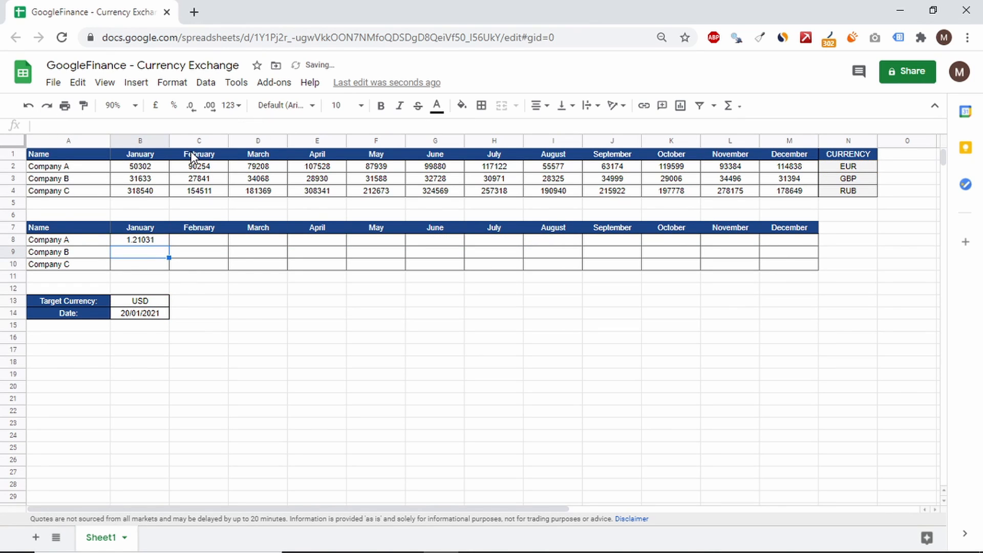
# Step: Multiply the QUERY result in B8 by Company A's January amount in B2
pyautogui.click(143, 239)
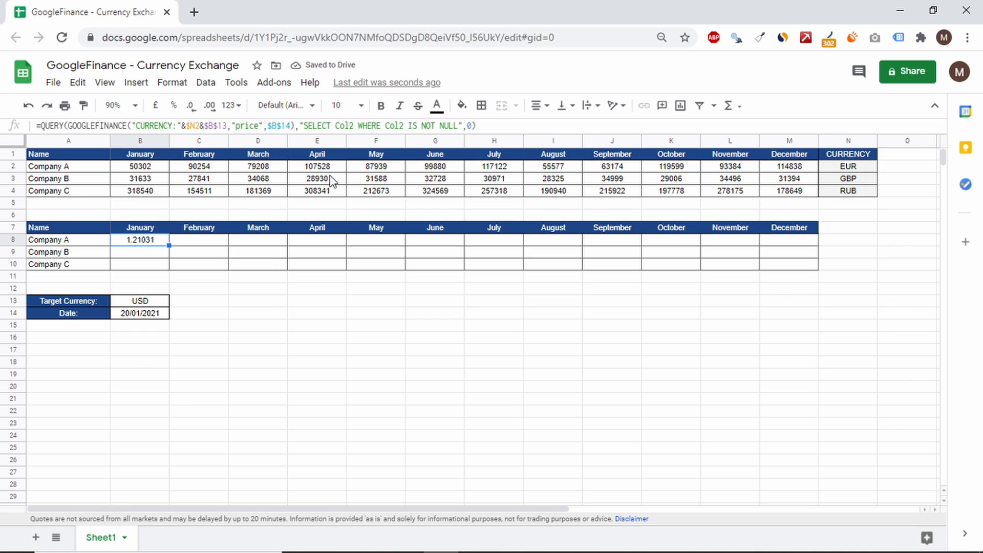
pyautogui.click(507, 125)
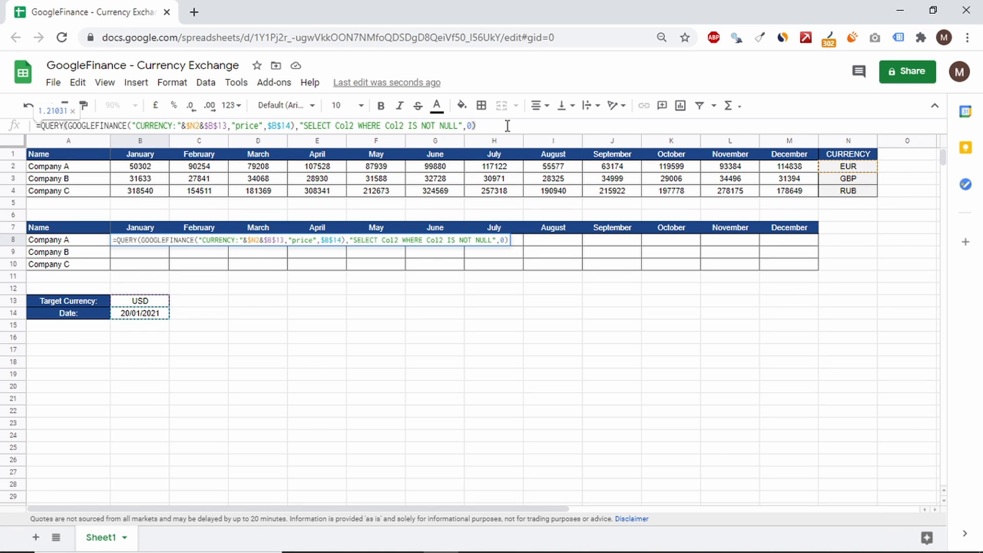
pyautogui.write('*')
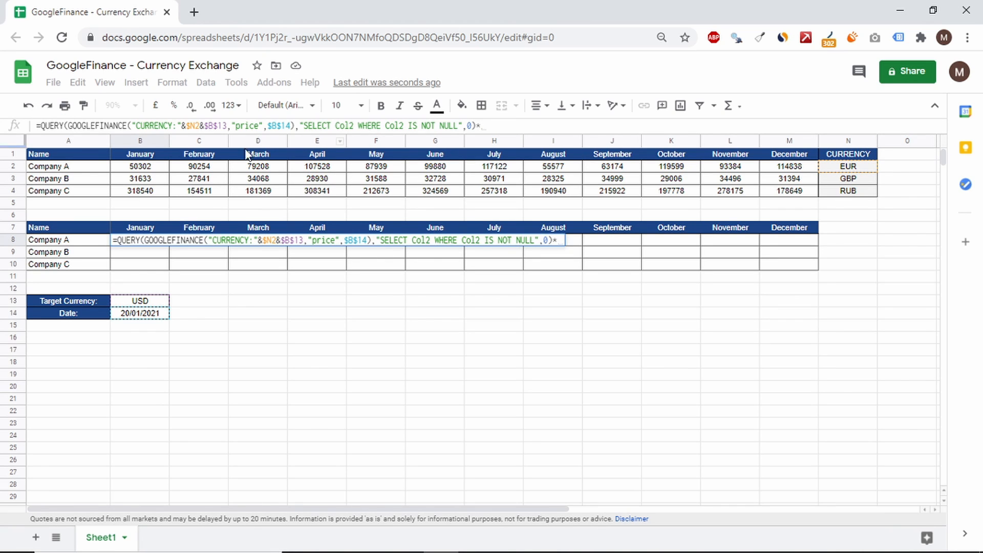
pyautogui.click(140, 169)
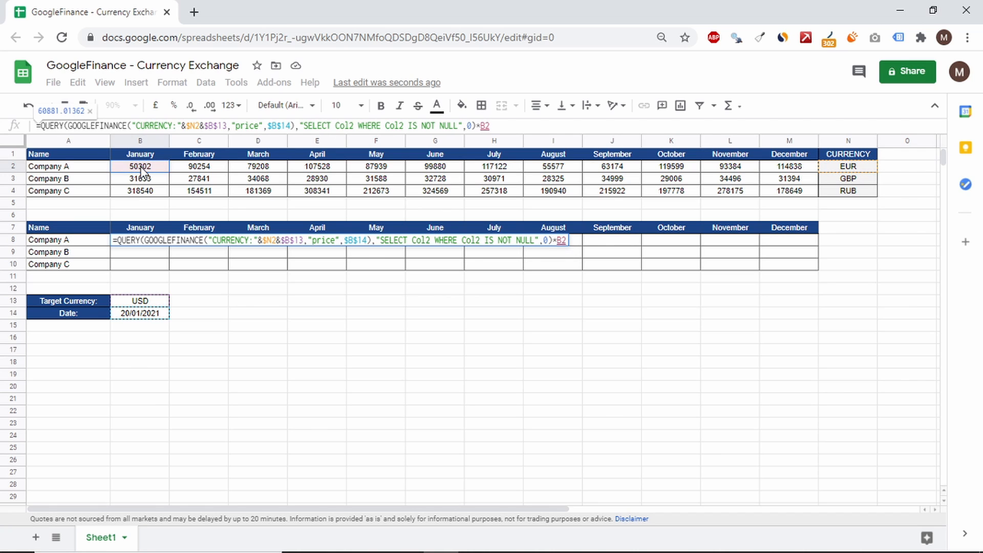
pyautogui.press('Return')
# Step: Remove all decimal places from B8 and fill its formula across B8:M10 for every company and month
pyautogui.click(146, 241)
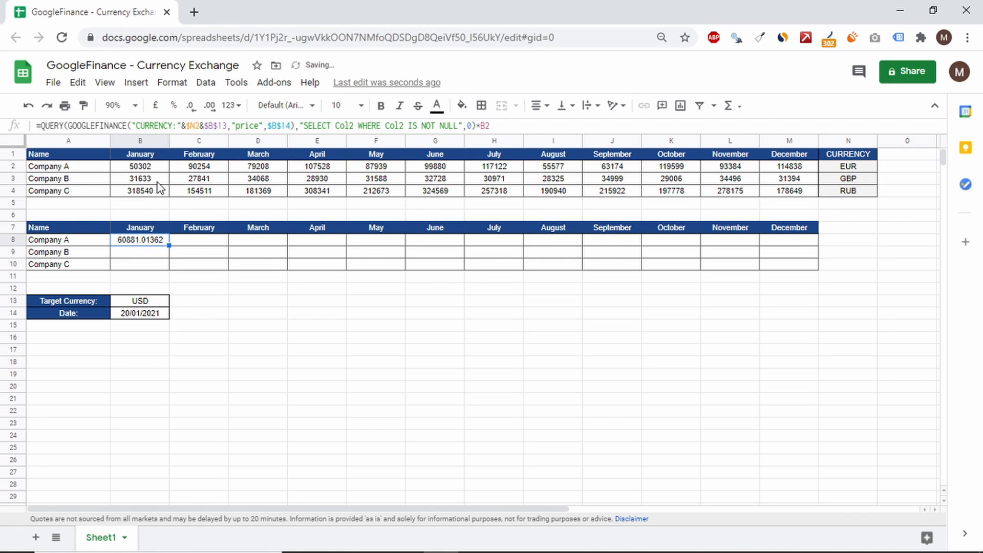
pyautogui.click(193, 105)
pyautogui.click(193, 106)
pyautogui.click(193, 106)
pyautogui.click(193, 105)
pyautogui.click(193, 106)
pyautogui.moveTo(166, 244); pyautogui.dragTo(815, 272)
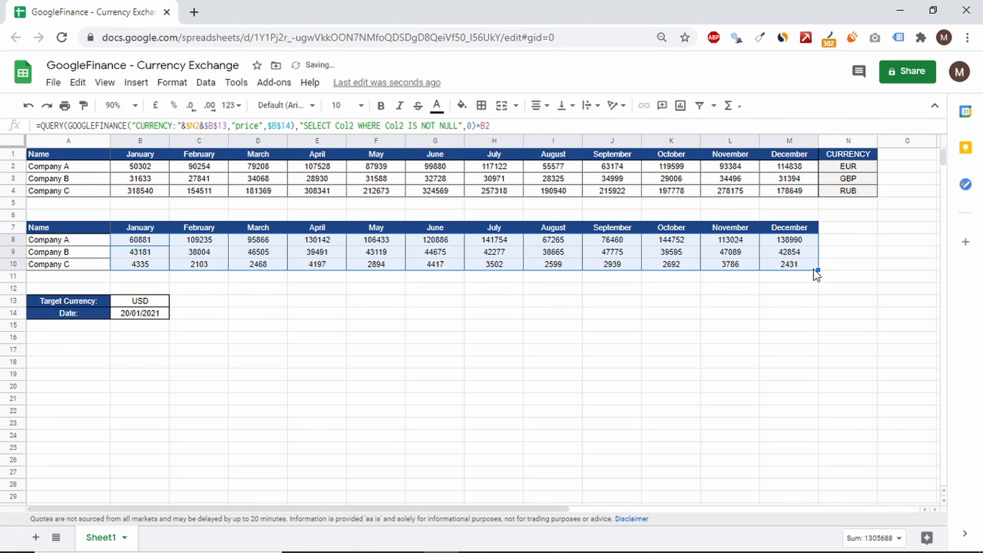
pyautogui.click(741, 334)
# Step: Apply all borders to the converted-amounts table, A7:M10
pyautogui.moveTo(799, 229); pyautogui.dragTo(101, 266)
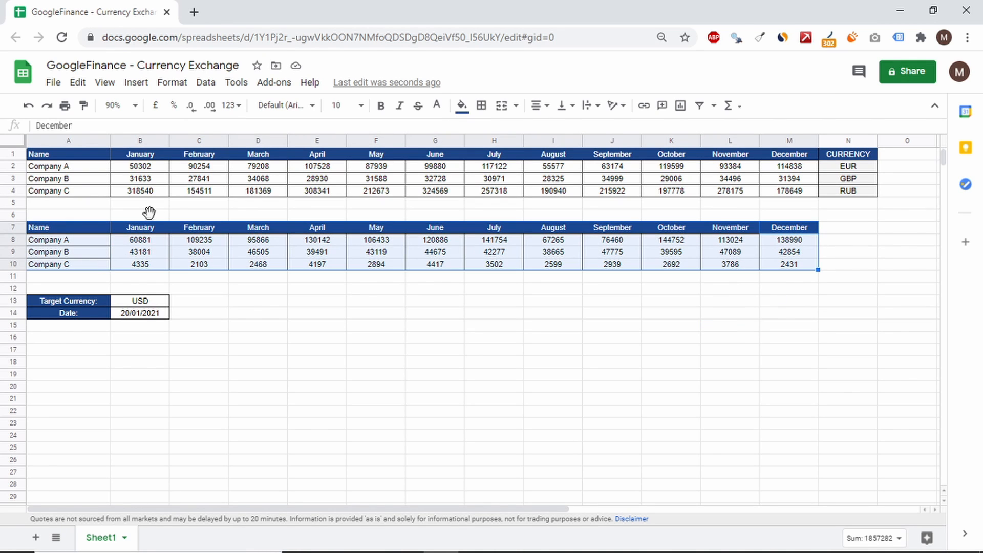
pyautogui.click(482, 105)
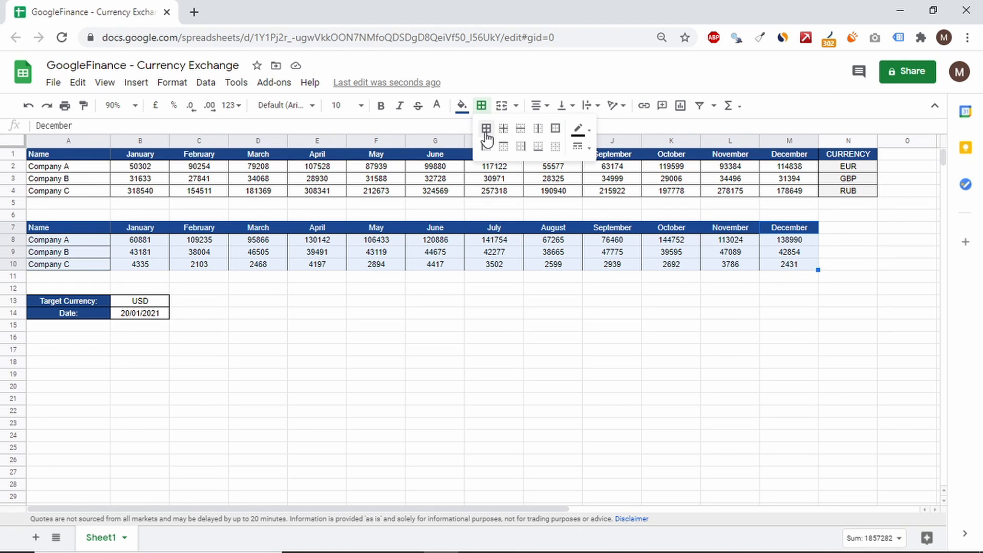
pyautogui.click(487, 128)
pyautogui.click(494, 336)
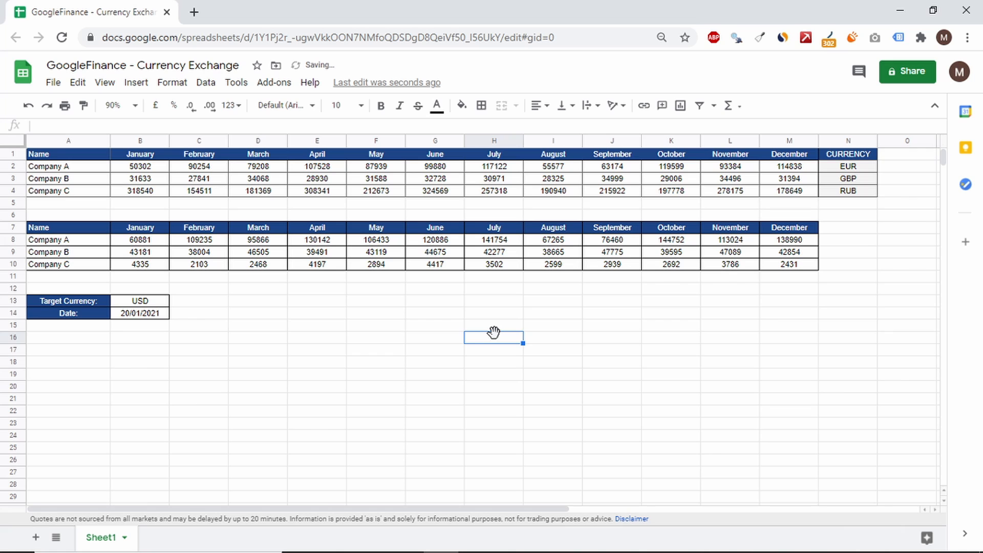
# Step: Change the date formula in B14 to =TODAY()-7
pyautogui.click(146, 316)
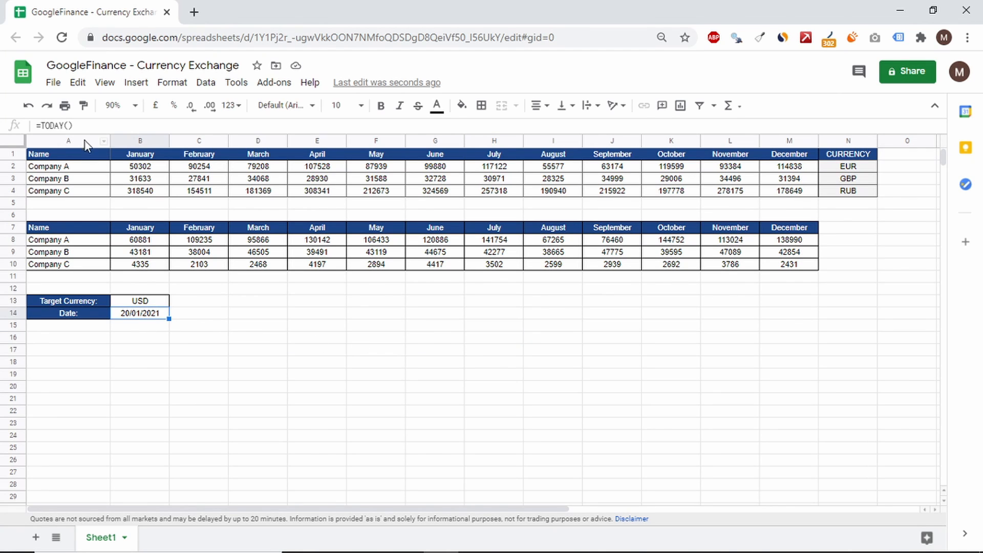
pyautogui.click(82, 126)
pyautogui.write('-')
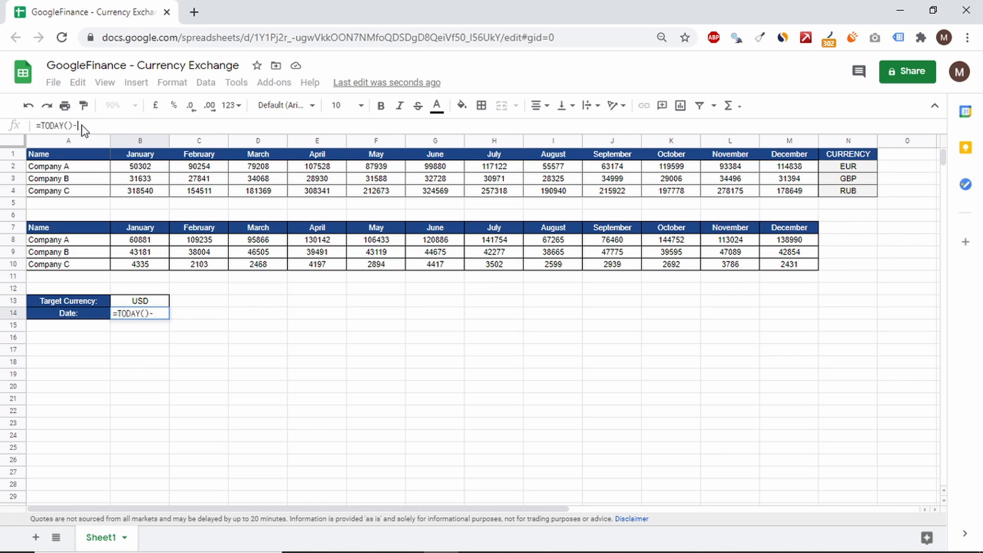
pyautogui.write('7')
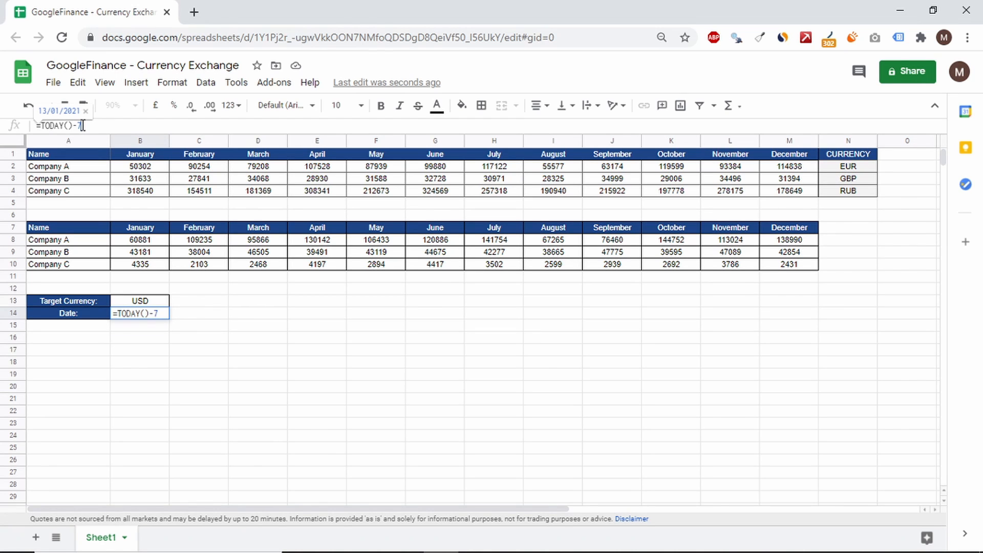
pyautogui.press('Return')
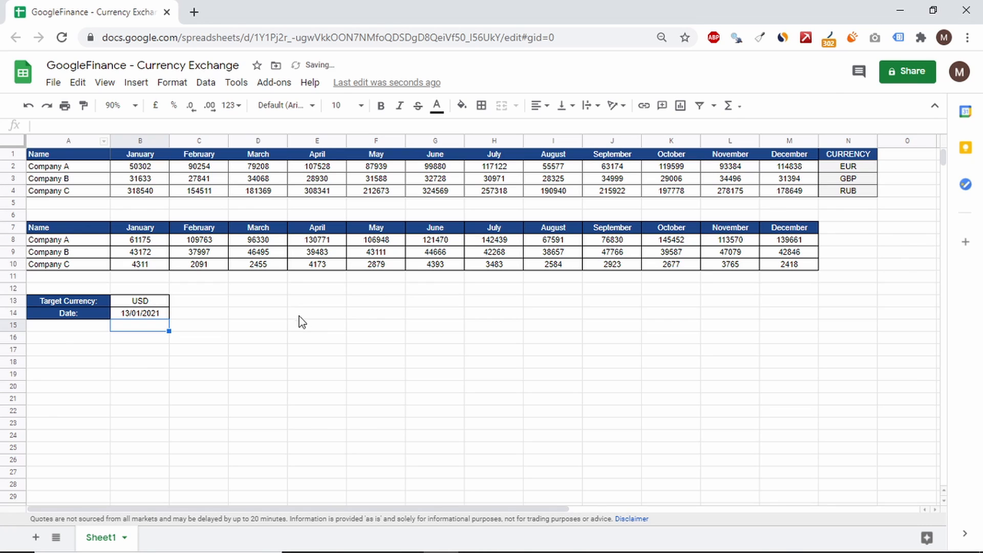
pyautogui.click(314, 329)
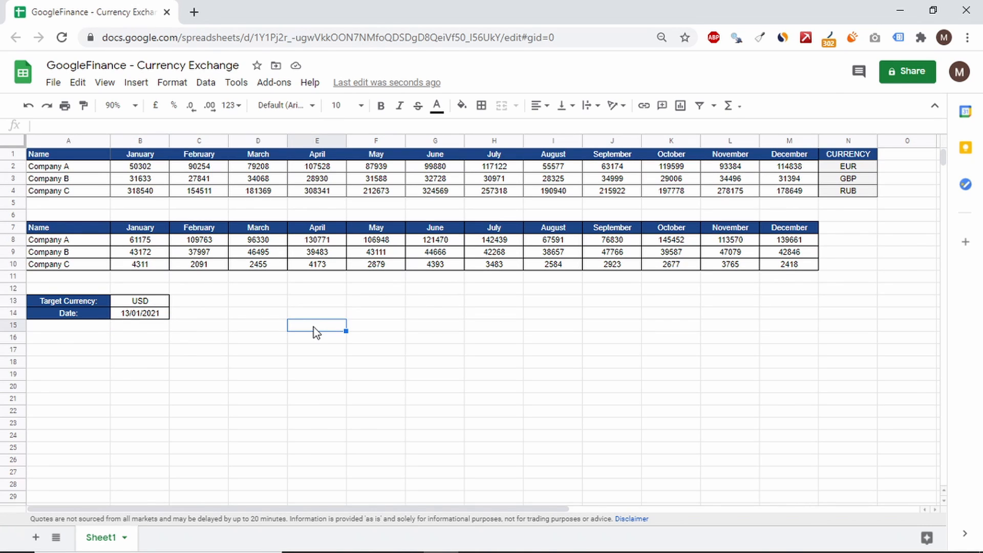
# Step: Set the target currency in B13 to PLN
pyautogui.click(149, 302)
pyautogui.write('PLN')
pyautogui.press('Return')
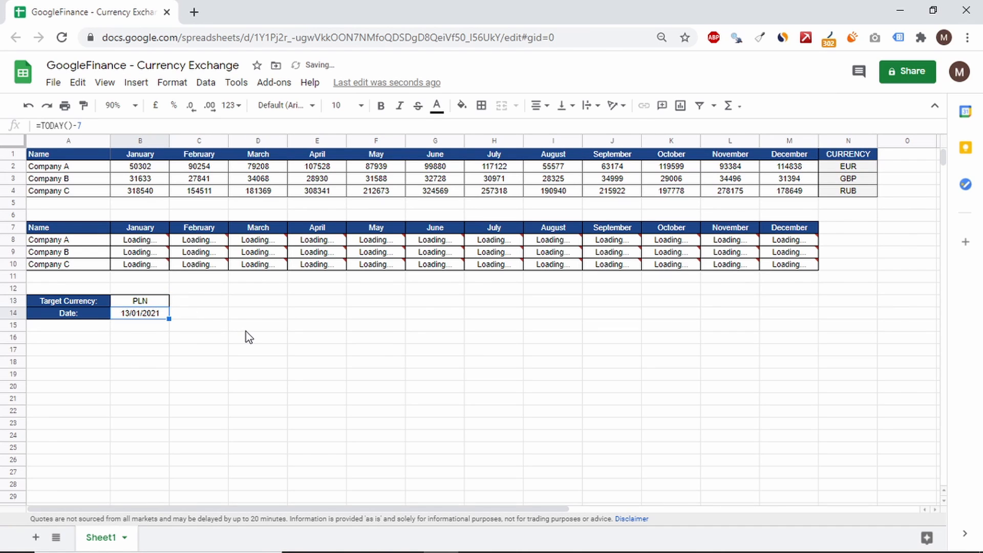